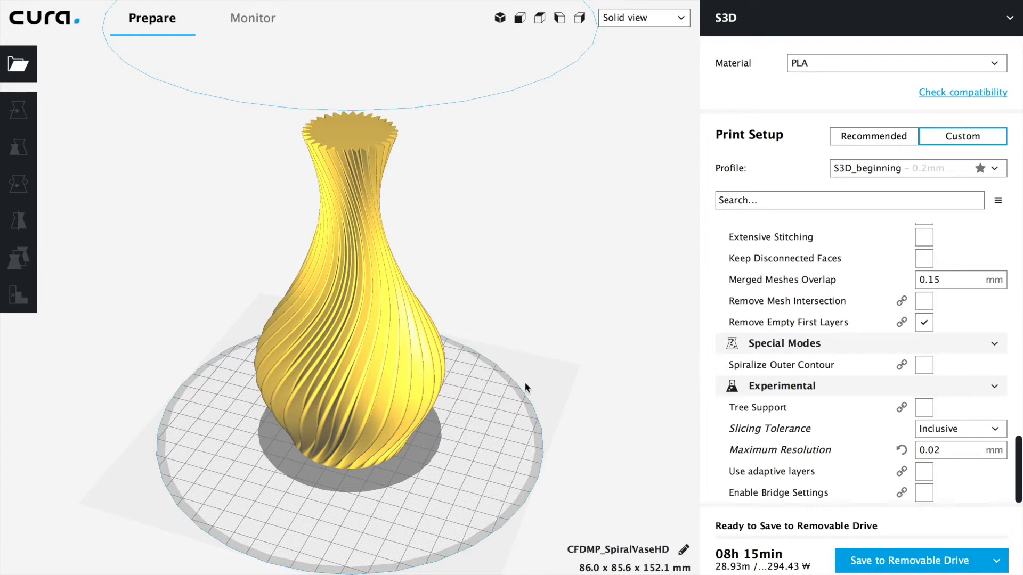
- Switch the display of the spiral vase from Solid view to Layer view
right_click_drag(524, 361, 503, 350)
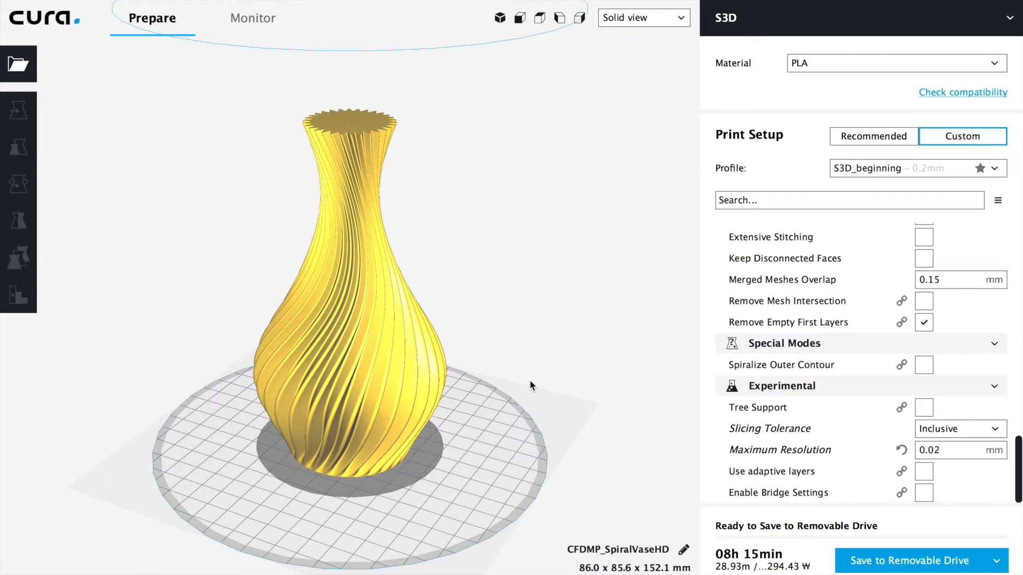
mouse_move(758, 443)
left_click(683, 18)
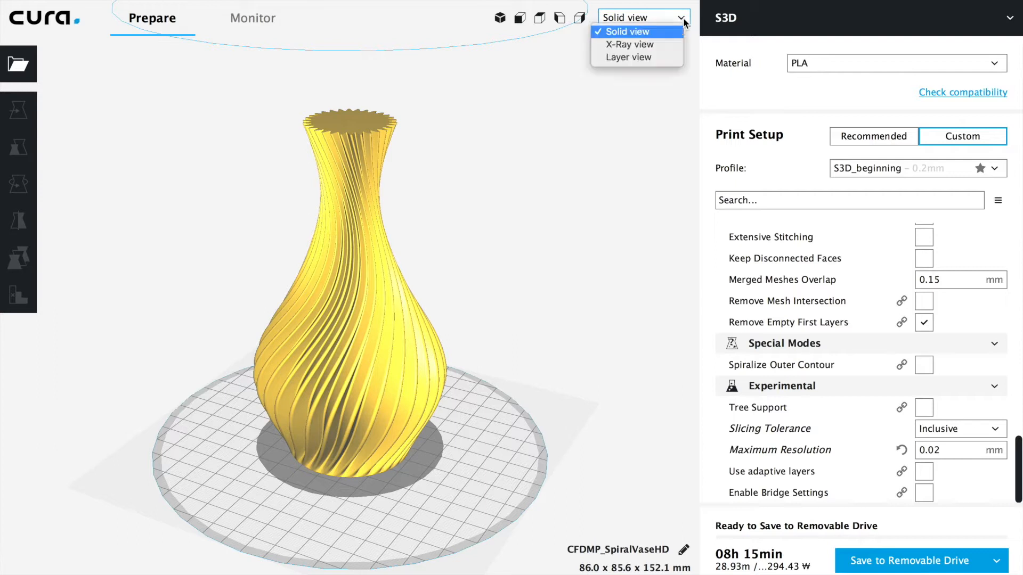
left_click(644, 59)
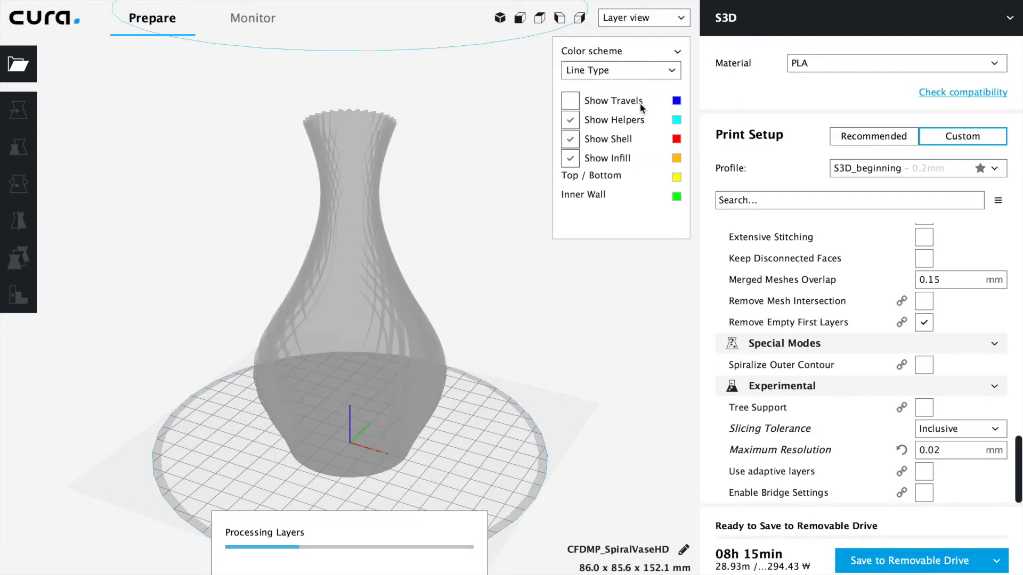
- Examine the sliced vase's outer walls and top surface in the layer preview from the side and from above
left_click(595, 321)
right_click_drag(462, 226, 404, 240)
scroll(405, 243, "up", 3)
scroll(404, 238, "up", 3)
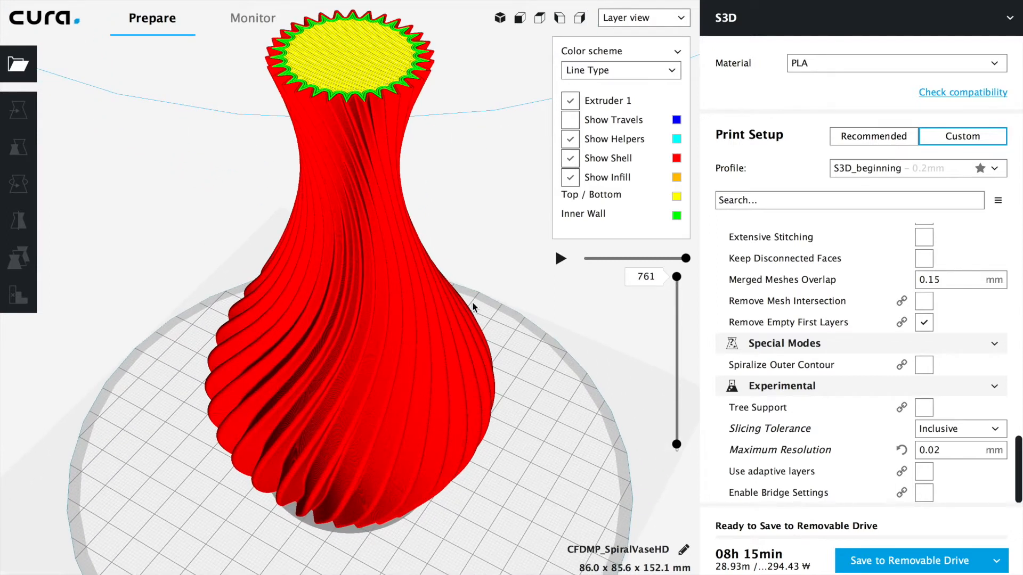
right_click_drag(454, 180, 450, 103)
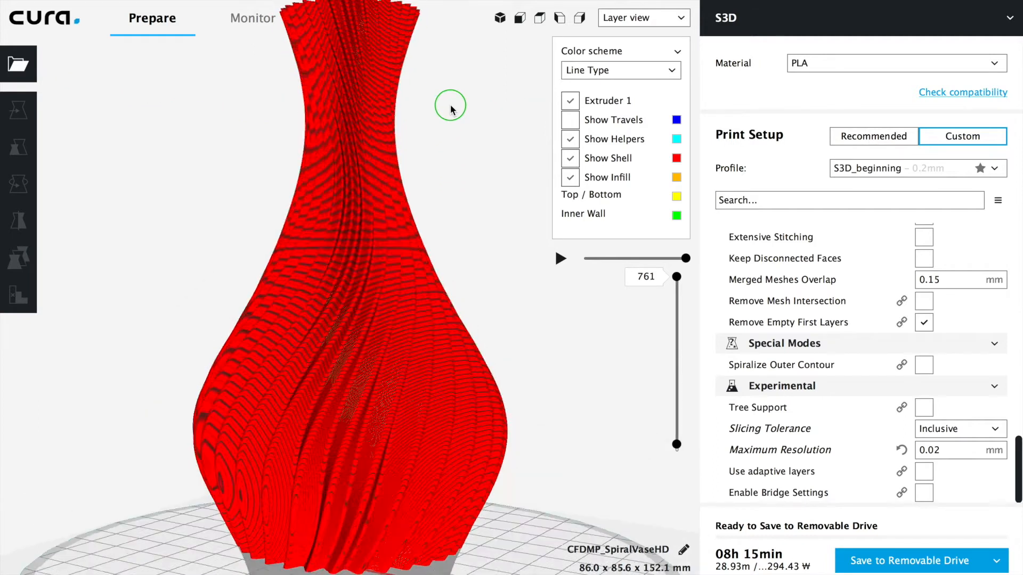
left_click(288, 262)
right_click_drag(443, 159, 442, 205)
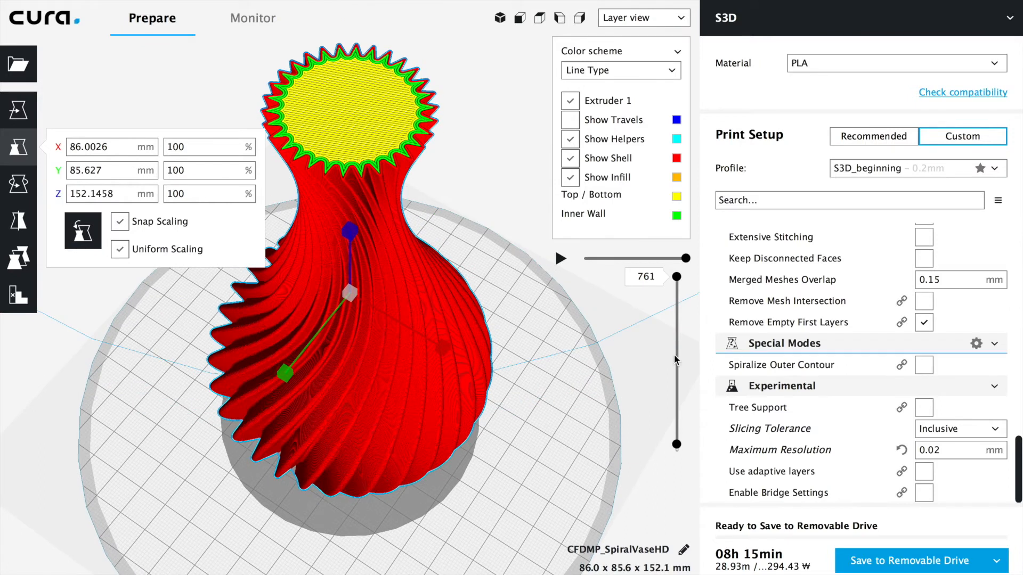
- Step the layer preview down through the vase's neck and back to layer 761, checking the interior and the Infill Density setting
left_click_drag(678, 283, 675, 310)
mouse_move(840, 357)
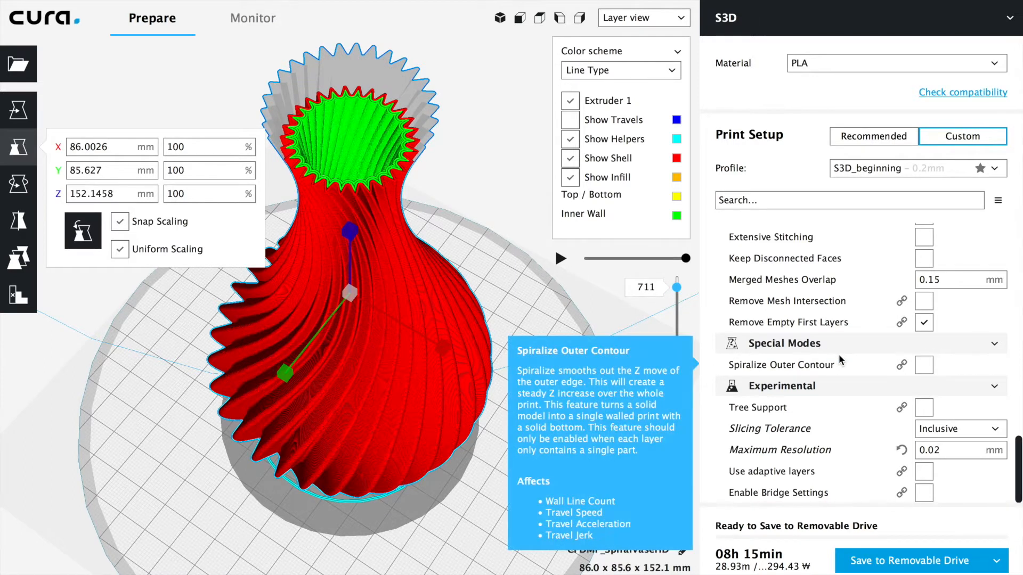
scroll(838, 353, "up", 5)
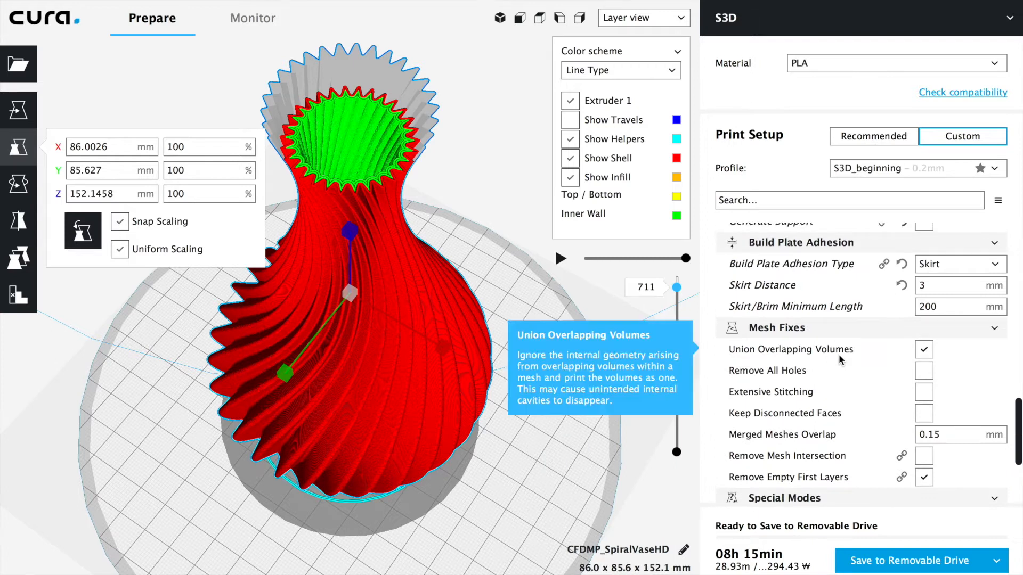
scroll(839, 354, "up", 13)
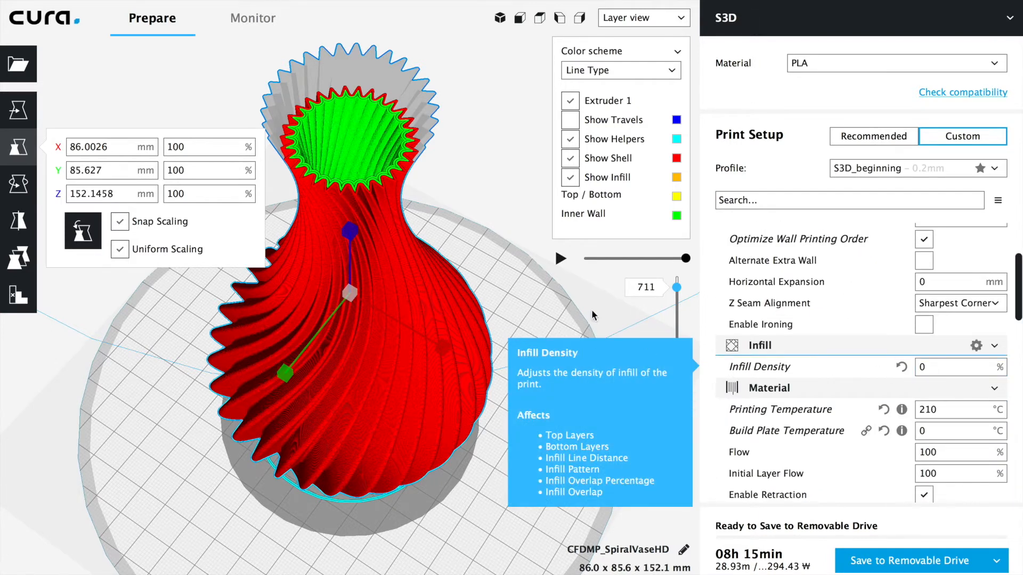
left_click_drag(676, 288, 676, 315)
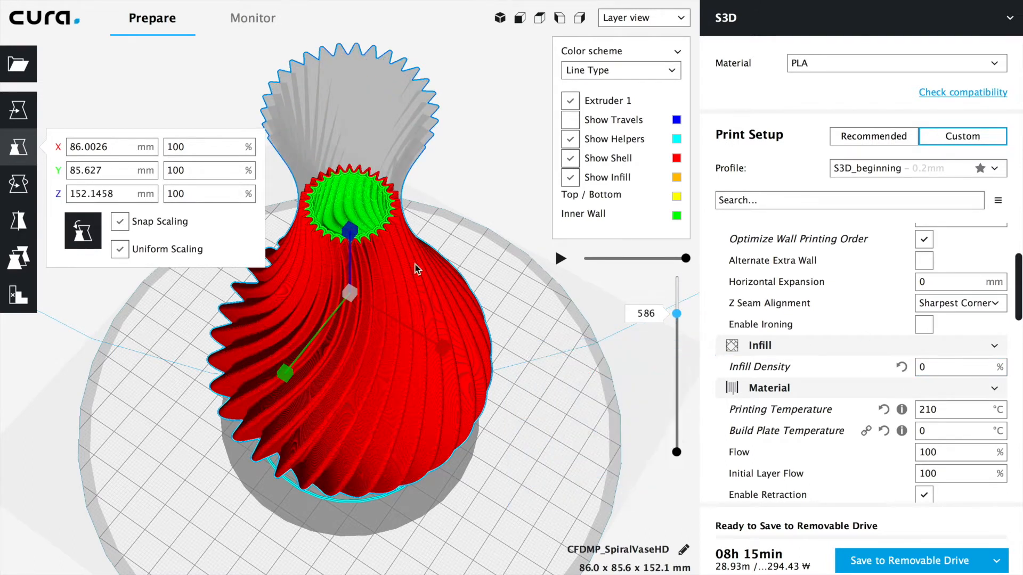
left_click_drag(679, 319, 677, 281)
left_click(677, 309)
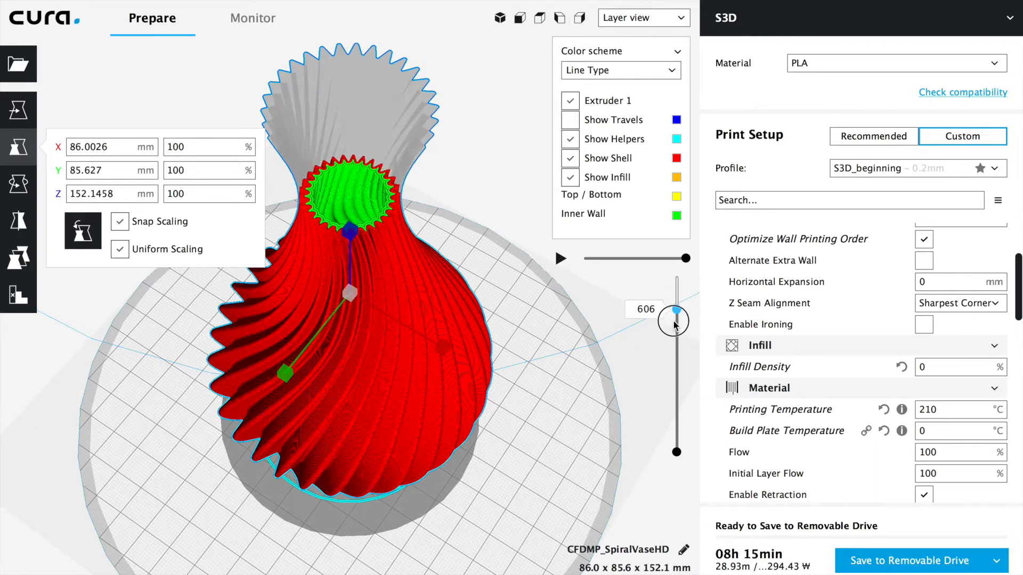
double_click(927, 368)
left_click(595, 316)
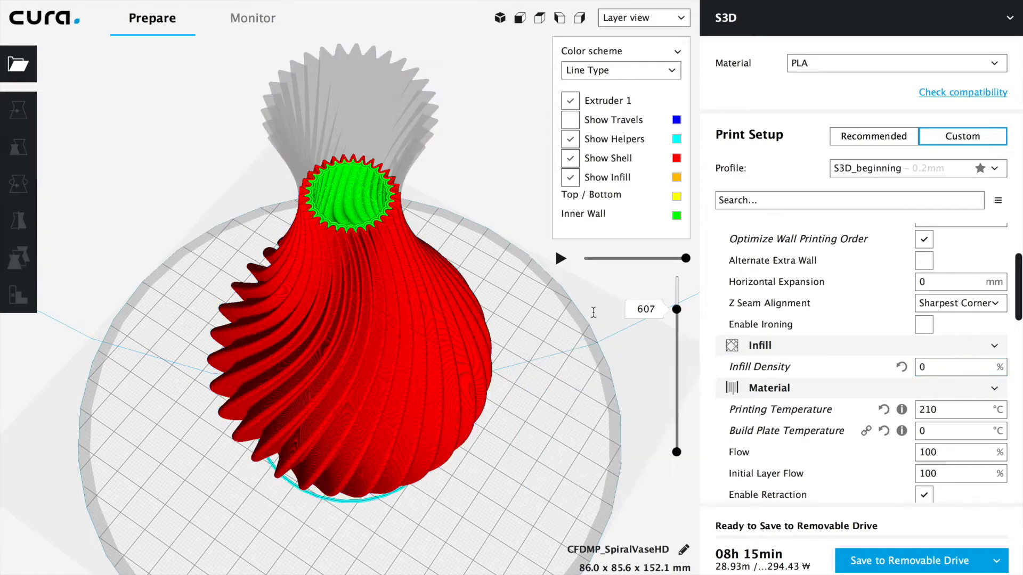
left_click_drag(677, 309, 684, 259)
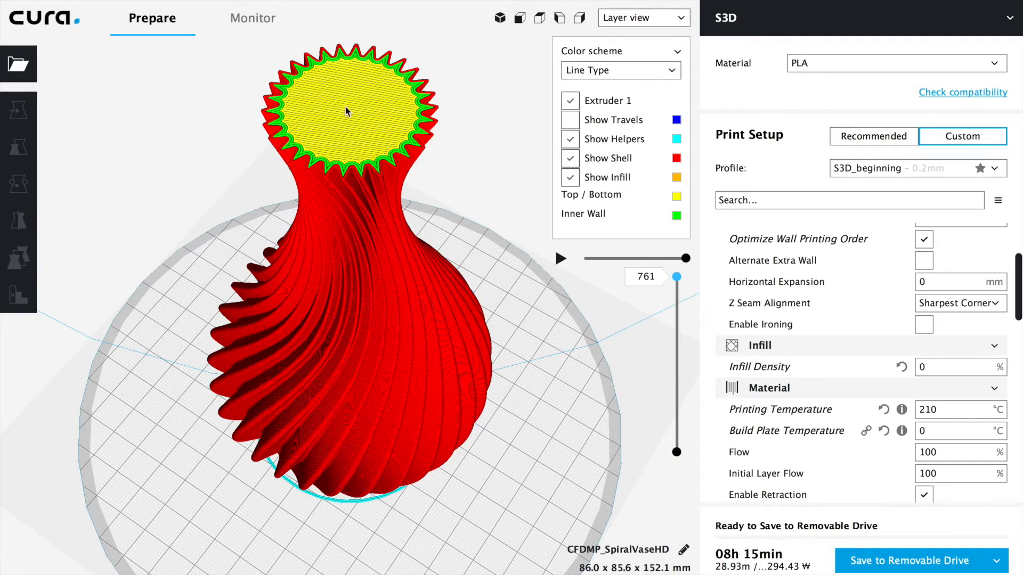
- Make the Top Thickness setting visible in the Shell category of the print settings
scroll(818, 261, "up", 1)
scroll(818, 260, "up", 4)
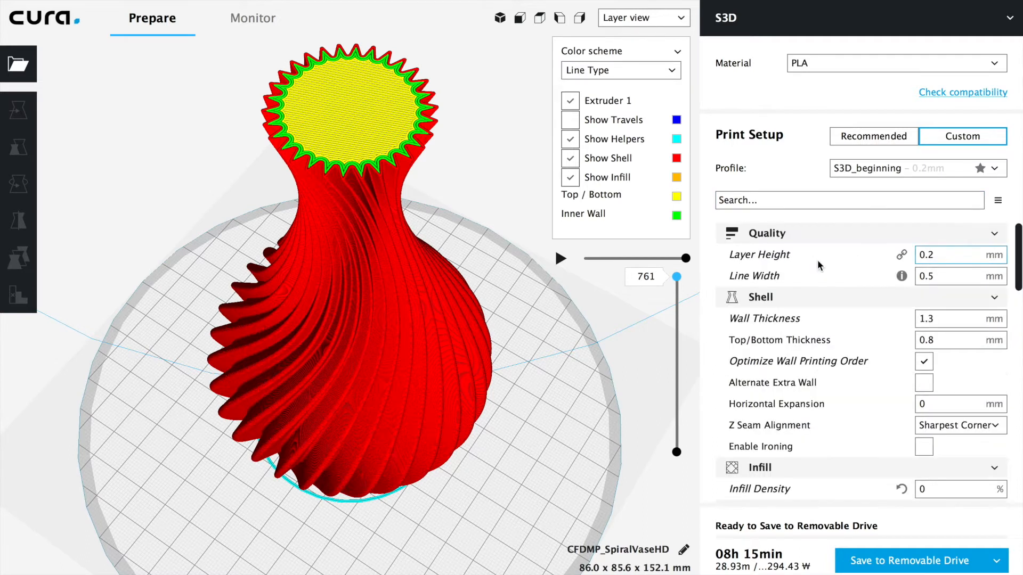
left_click(977, 297)
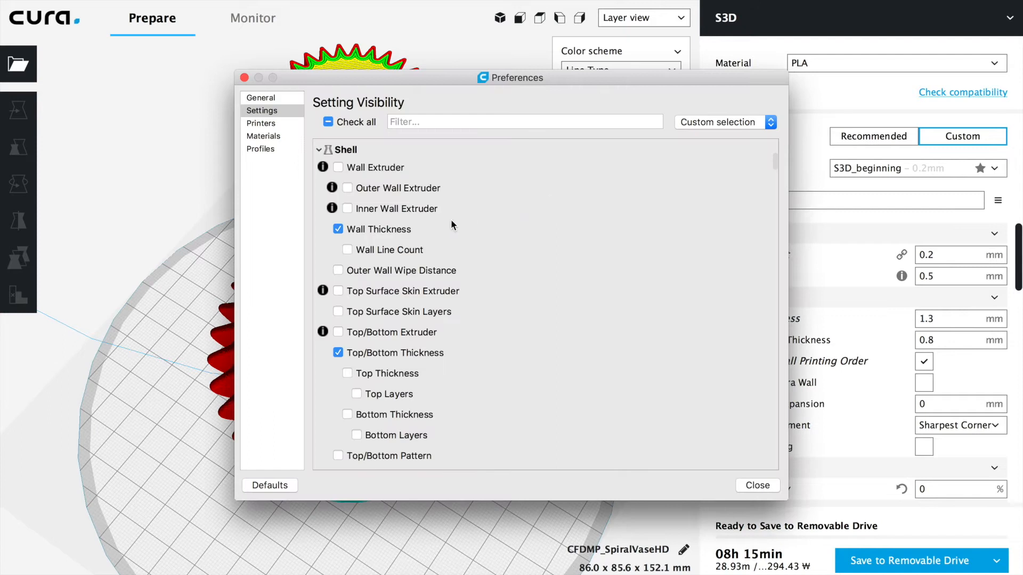
scroll(413, 270, "down", 1)
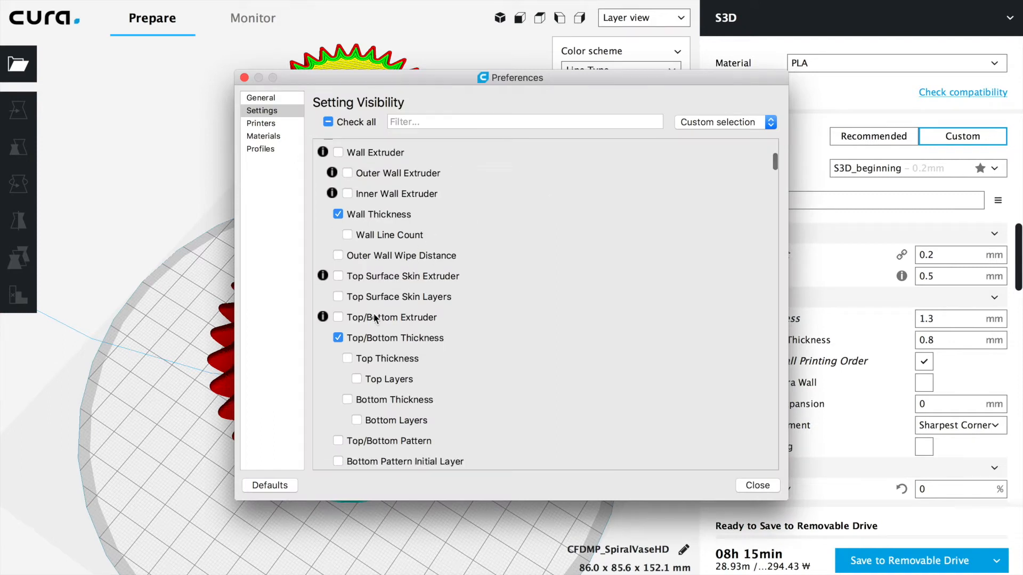
left_click(365, 359)
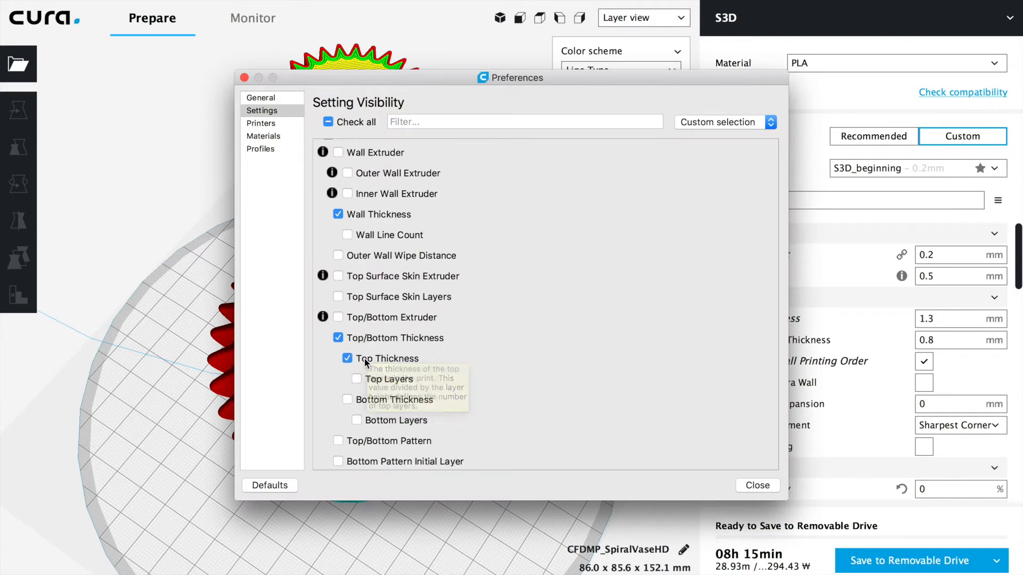
left_click(244, 77)
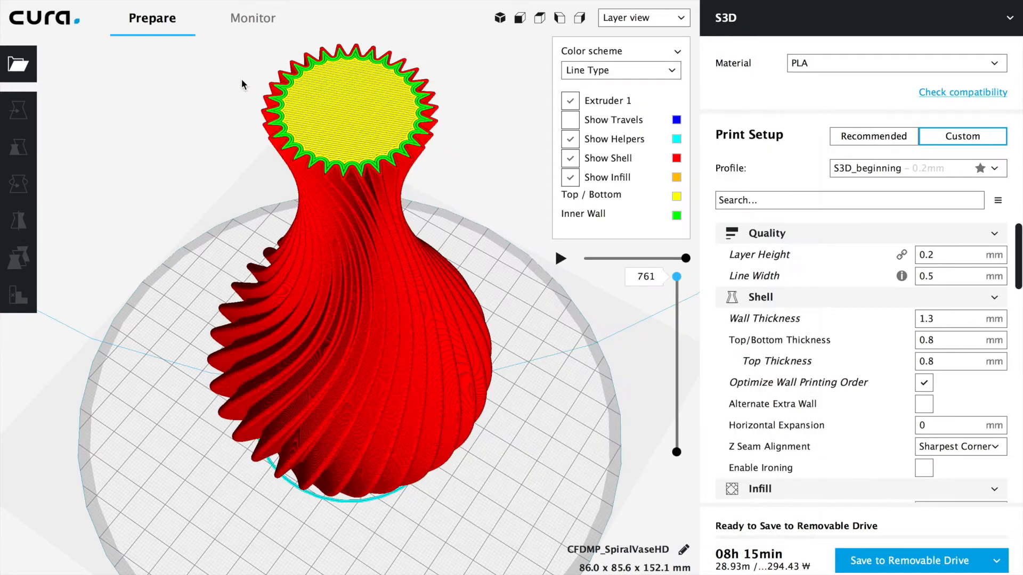
- Set the Top Thickness to 0 mm and inspect the vase's top and interior in the layer preview
double_click(934, 361)
key("BackSpace")
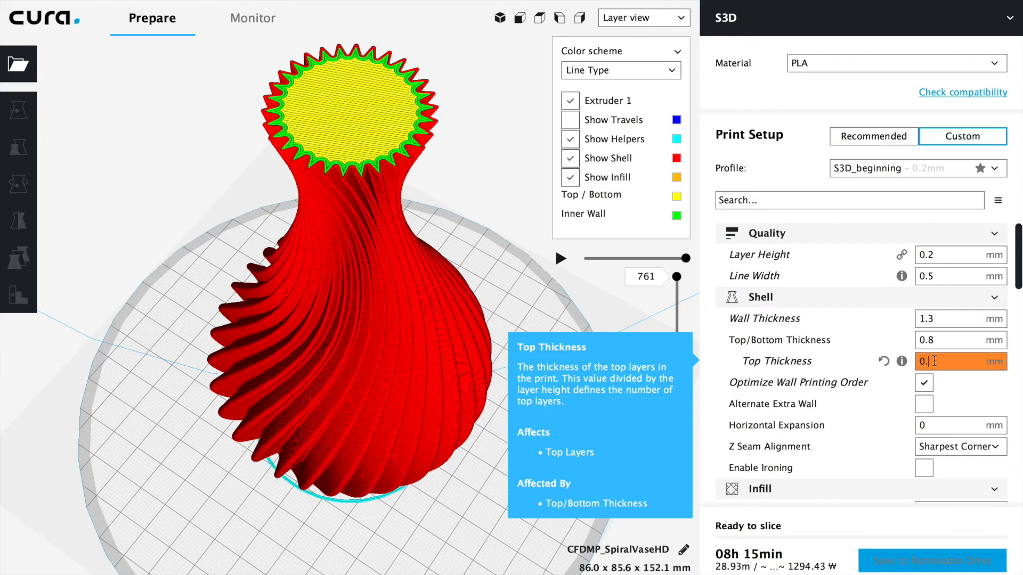
key("BackSpace")
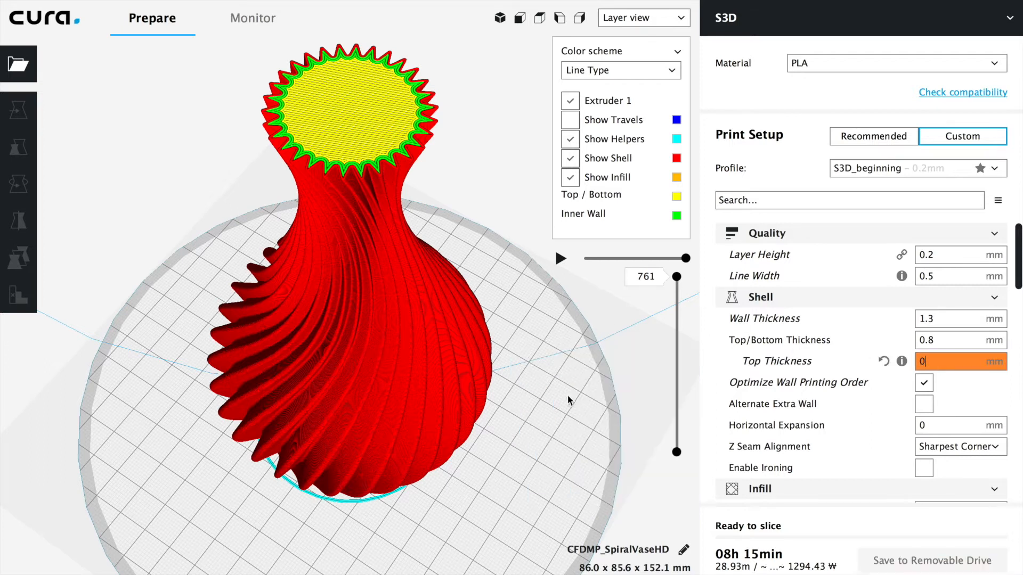
mouse_move(680, 280)
left_mouse_down()
mouse_move(678, 302)
mouse_move(676, 277)
left_mouse_up()
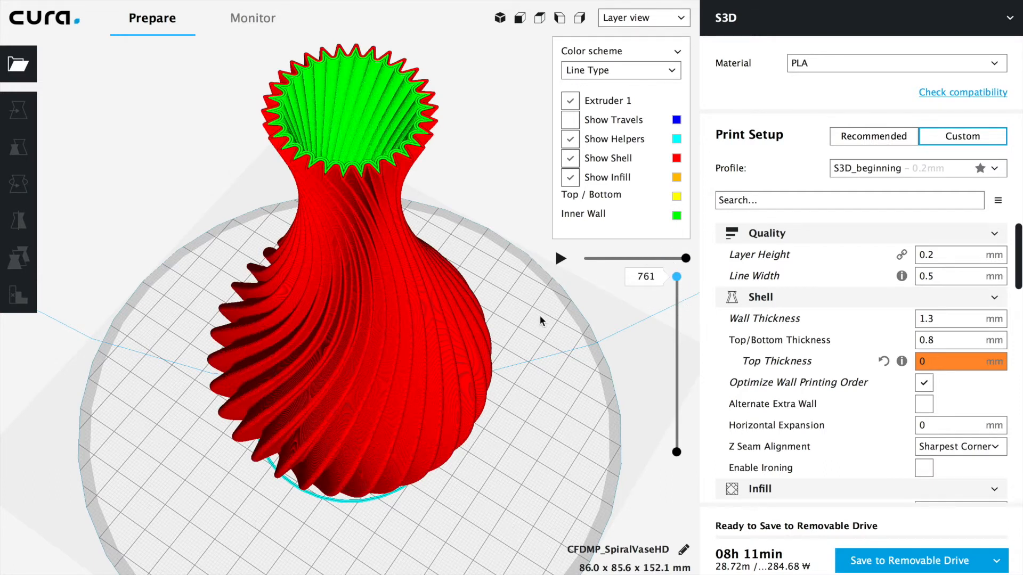
right_click_drag(532, 320, 495, 349)
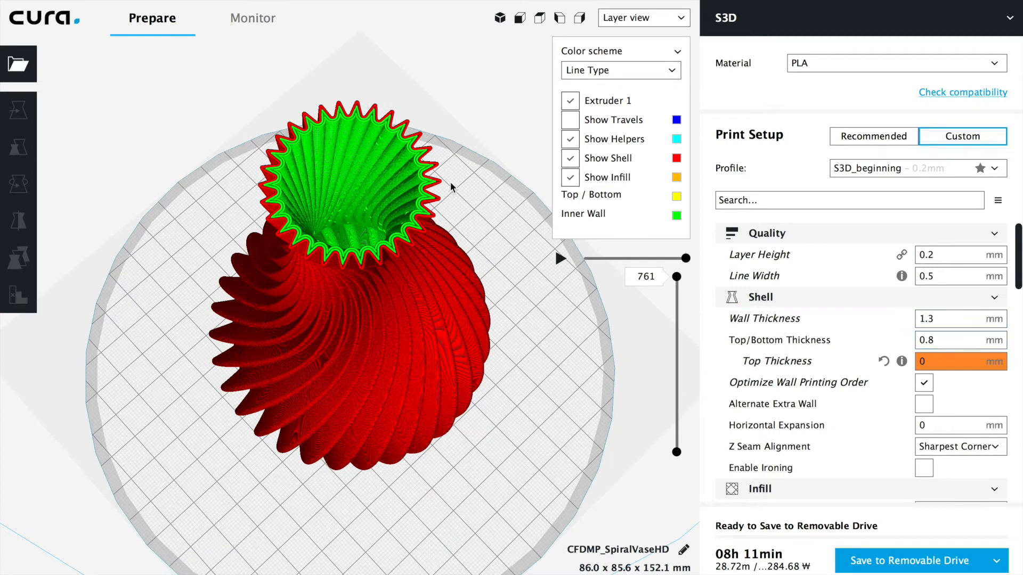
mouse_move(478, 249)
right_mouse_down()
mouse_move(475, 210)
mouse_move(475, 256)
right_mouse_up()
right_click_drag(445, 200, 414, 207)
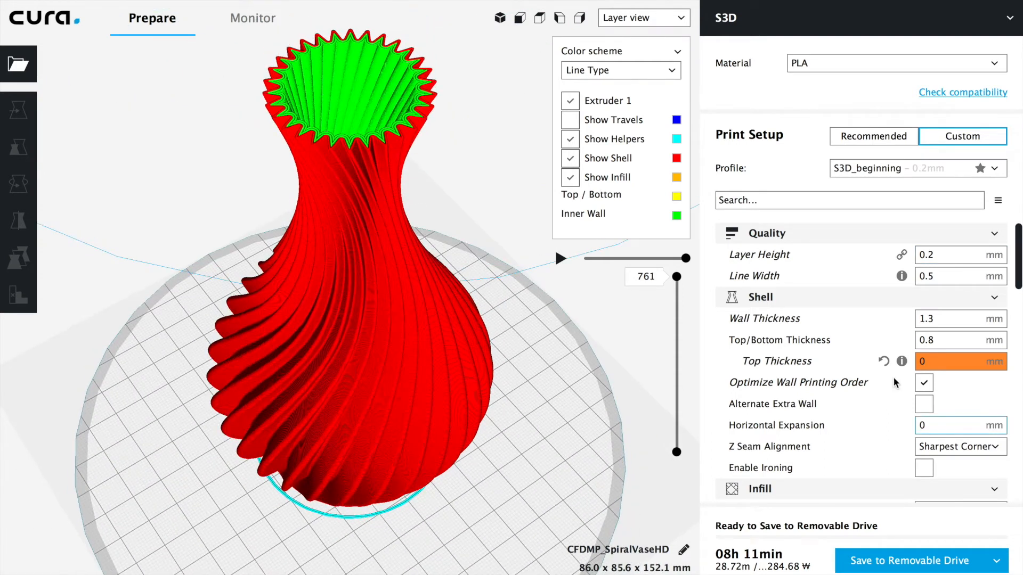
- Reset the Top Thickness to its profile value
left_click(883, 361)
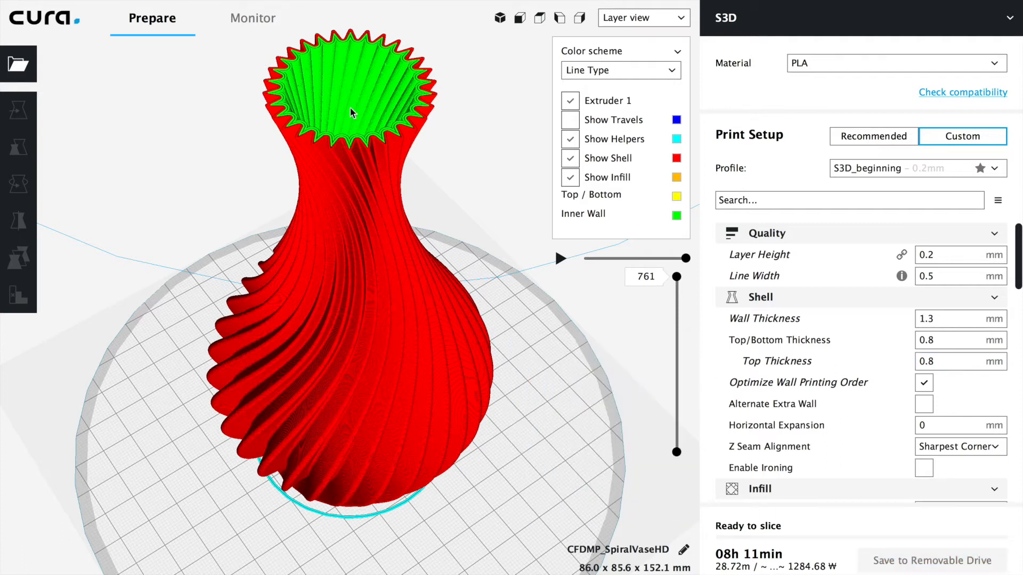
left_click(330, 106)
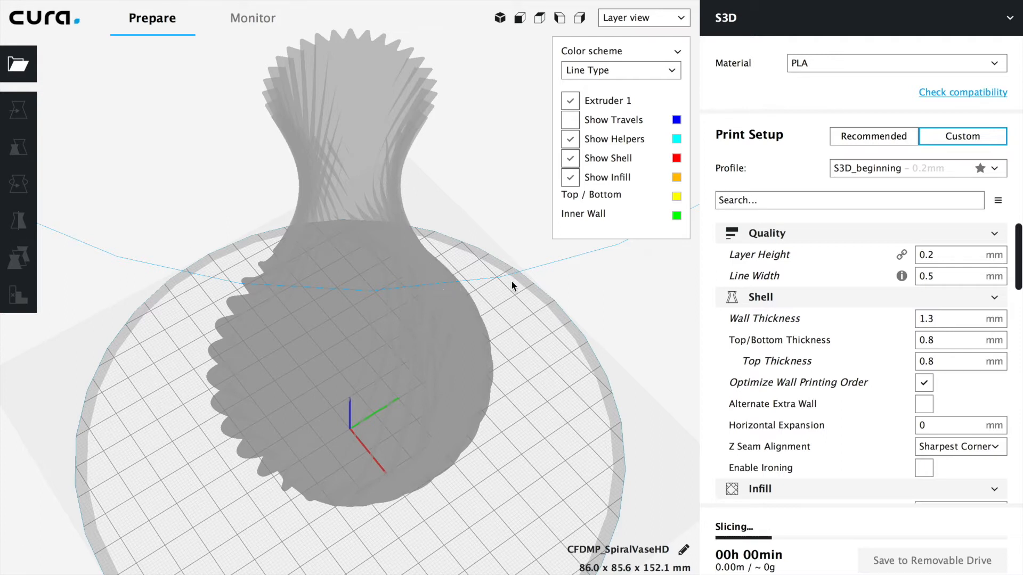
- Review the print settings from Infill through Special Modes, including the description of Spiralize Outer Contour
scroll(836, 398, "down", 10)
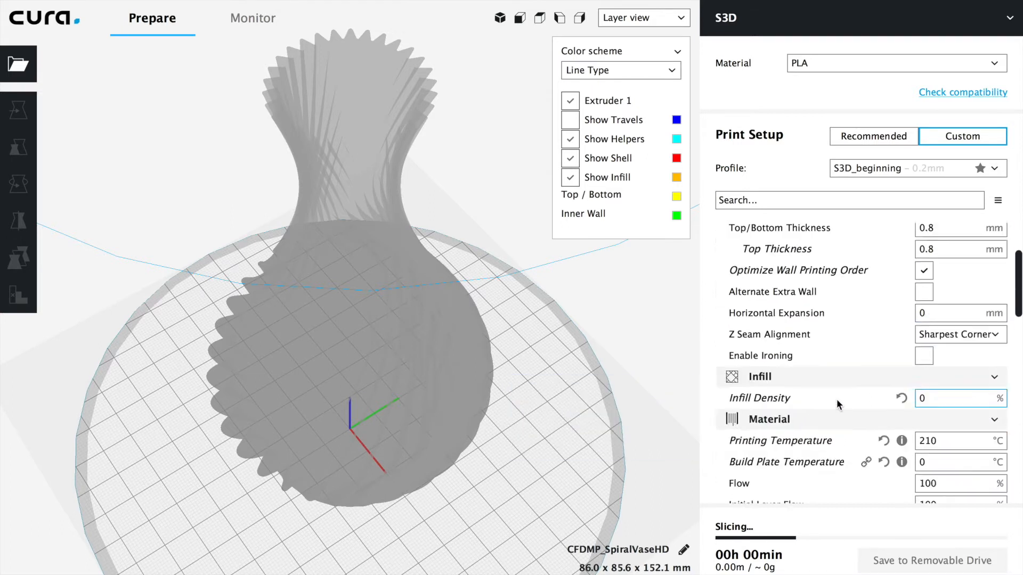
scroll(836, 398, "down", 15)
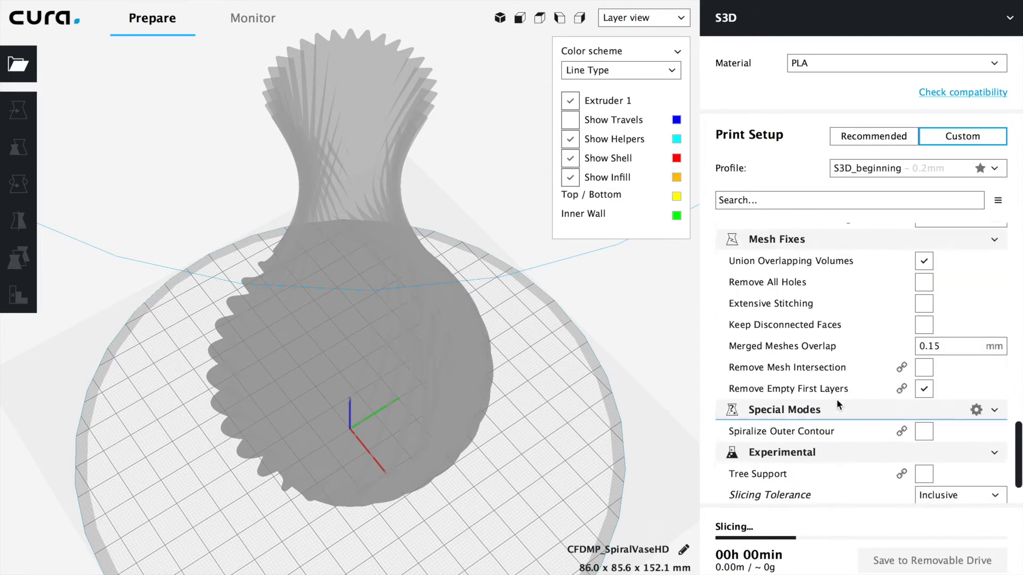
mouse_move(741, 394)
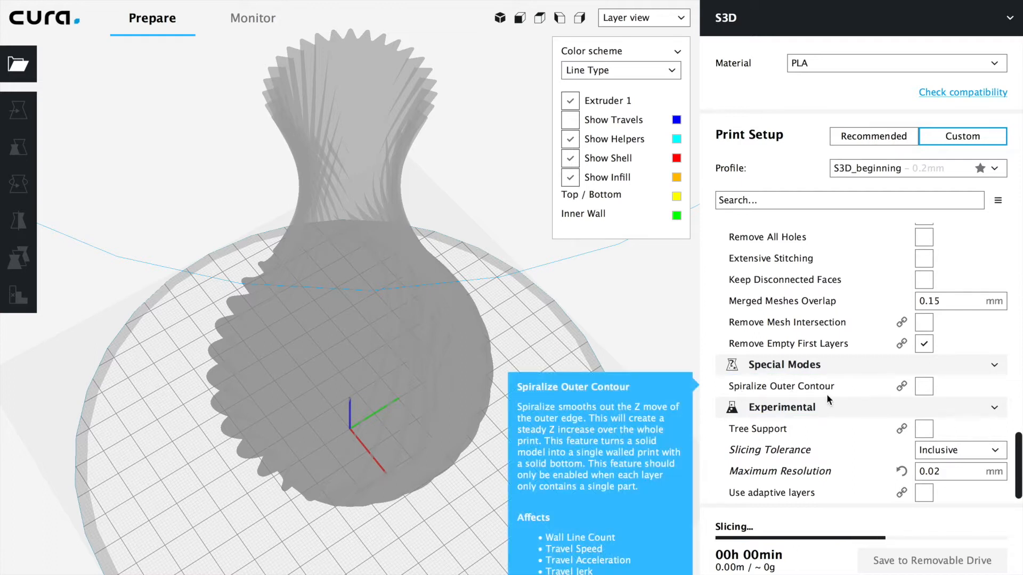
right_click_drag(554, 408, 557, 376)
mouse_move(909, 382)
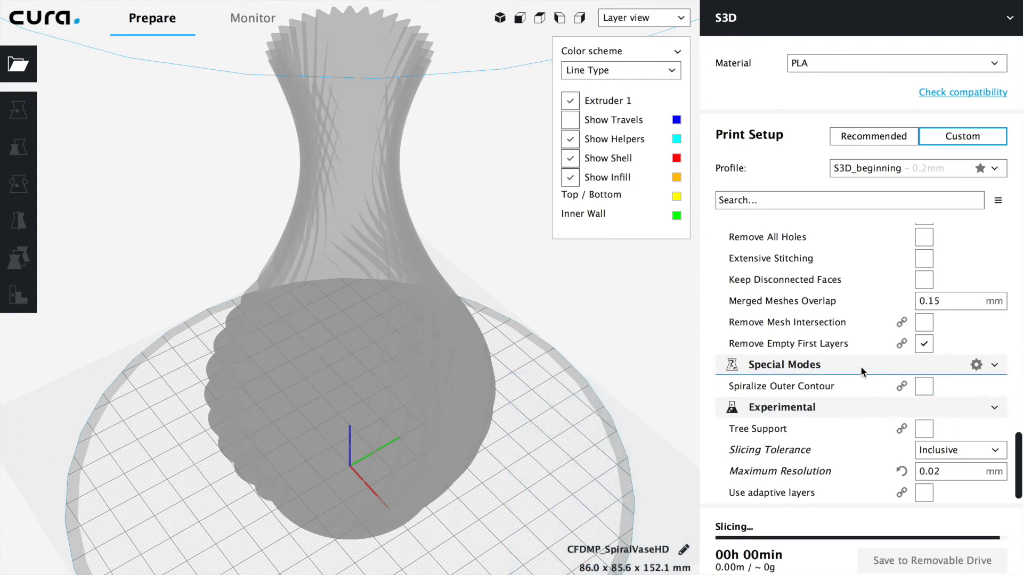
scroll(867, 311, "up", 3)
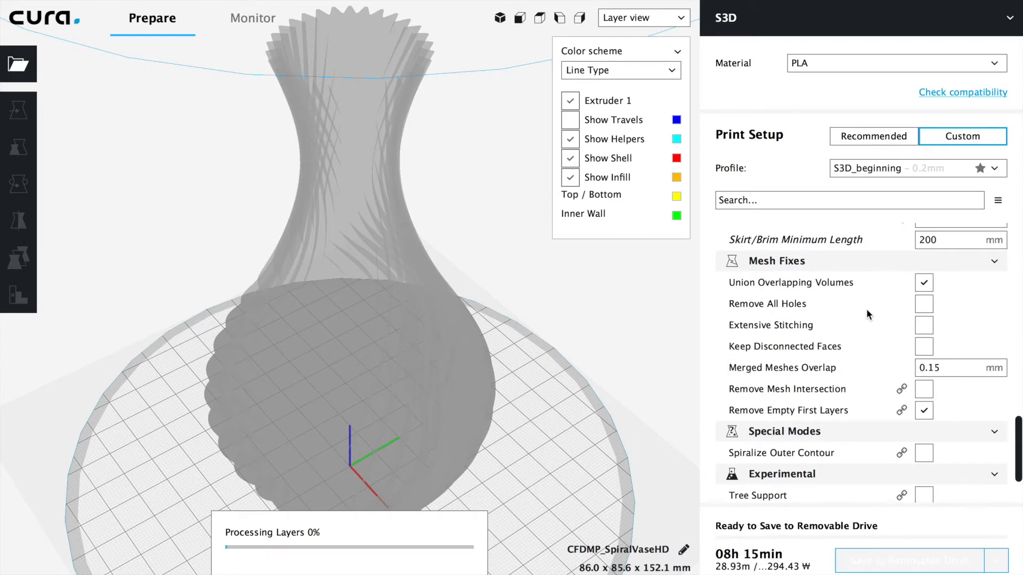
scroll(787, 391, "up", 10)
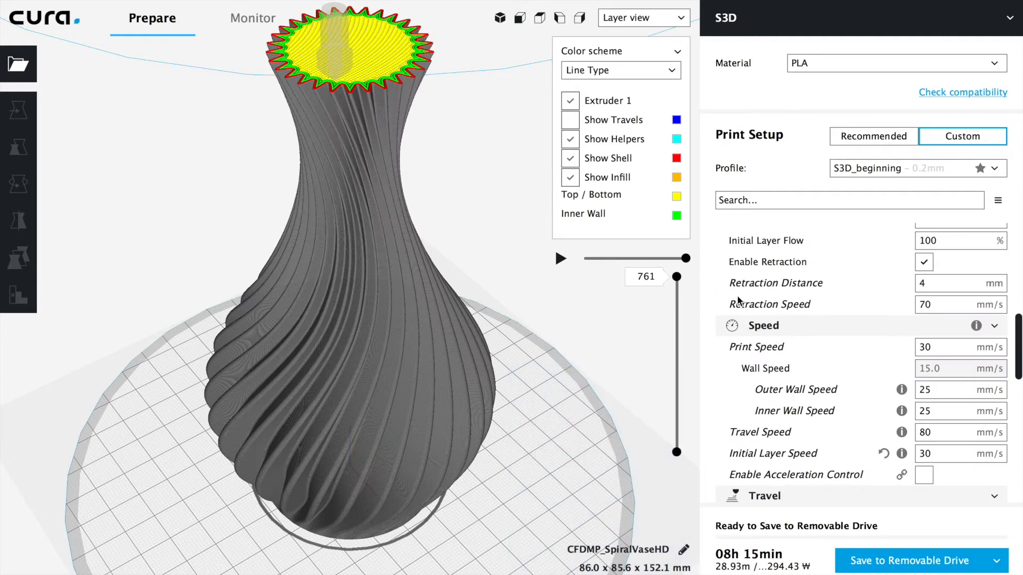
- Check the visibility options for Special Modes and enable Spiralize Outer Contour for the vase
scroll(802, 392, "down", 10)
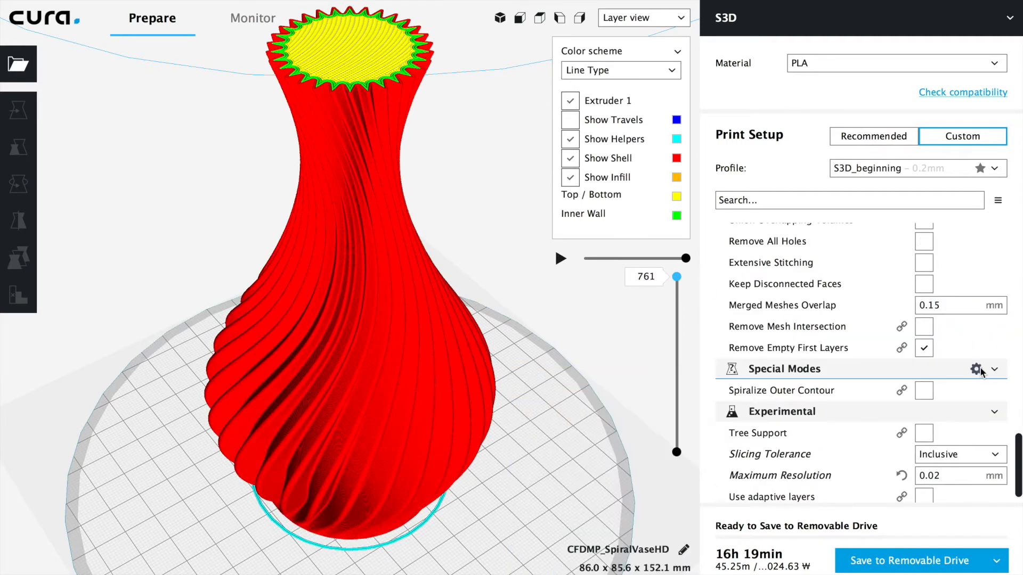
left_click(977, 369)
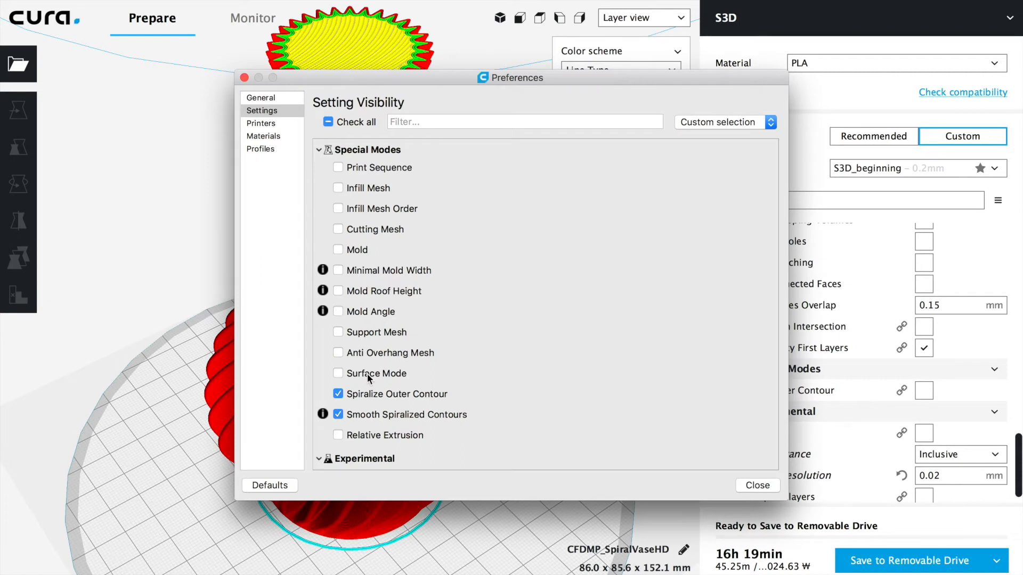
mouse_move(377, 401)
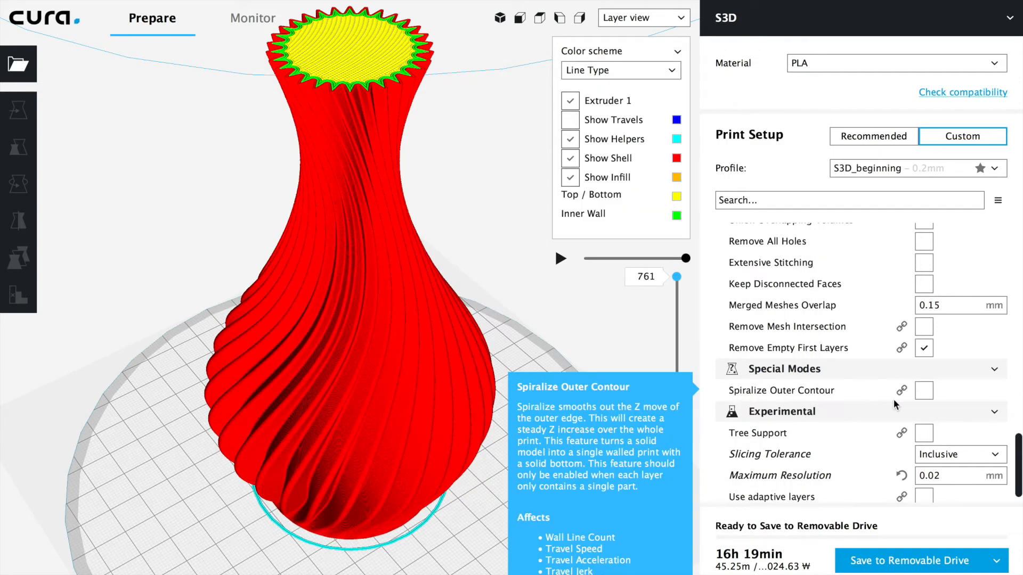
left_click(923, 392)
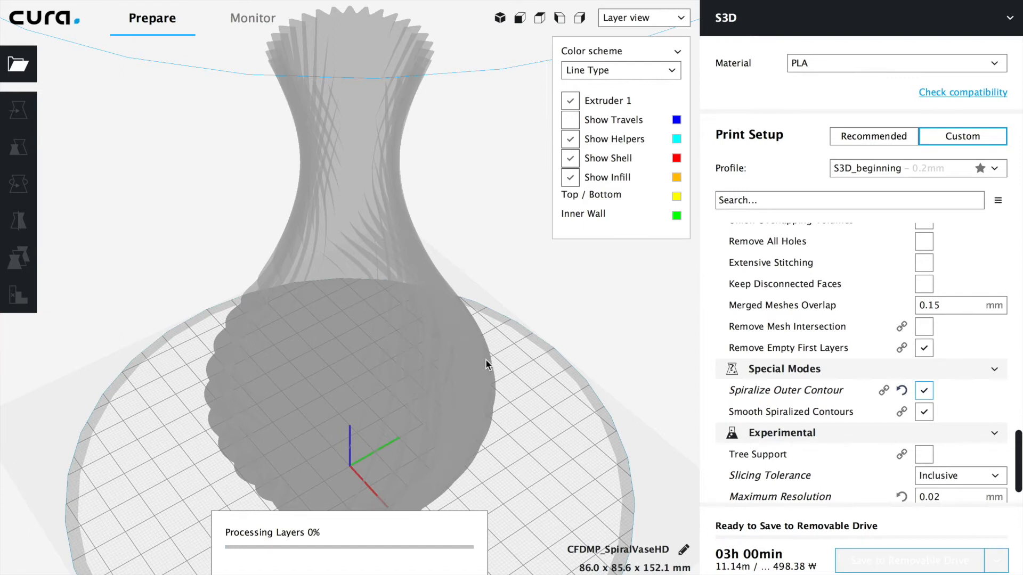
- Lower the layer preview of the spiralized vase to layer 1 to examine its first base layer
left_click_drag(677, 280, 675, 180)
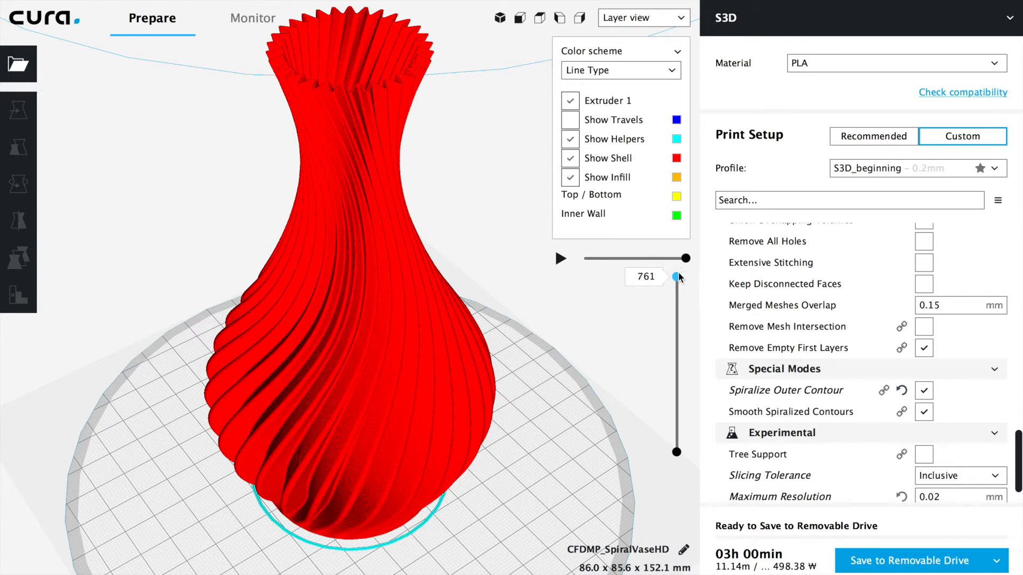
left_click_drag(676, 276, 674, 211)
right_click_drag(520, 328, 531, 365)
left_click_drag(677, 276, 648, 481)
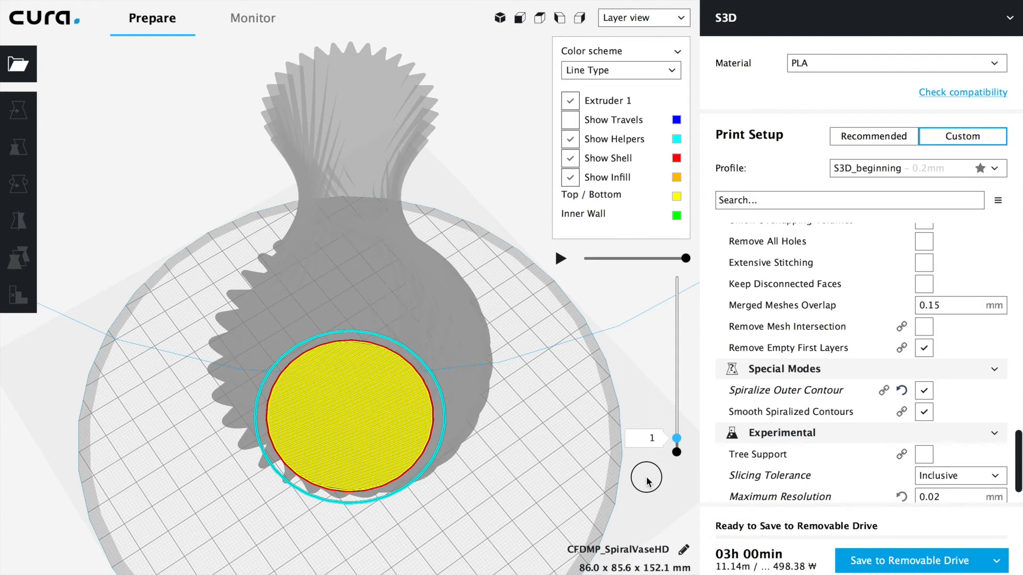
- Step the layer preview up to layer 5 to examine how the vase's base is filled
key("Up")
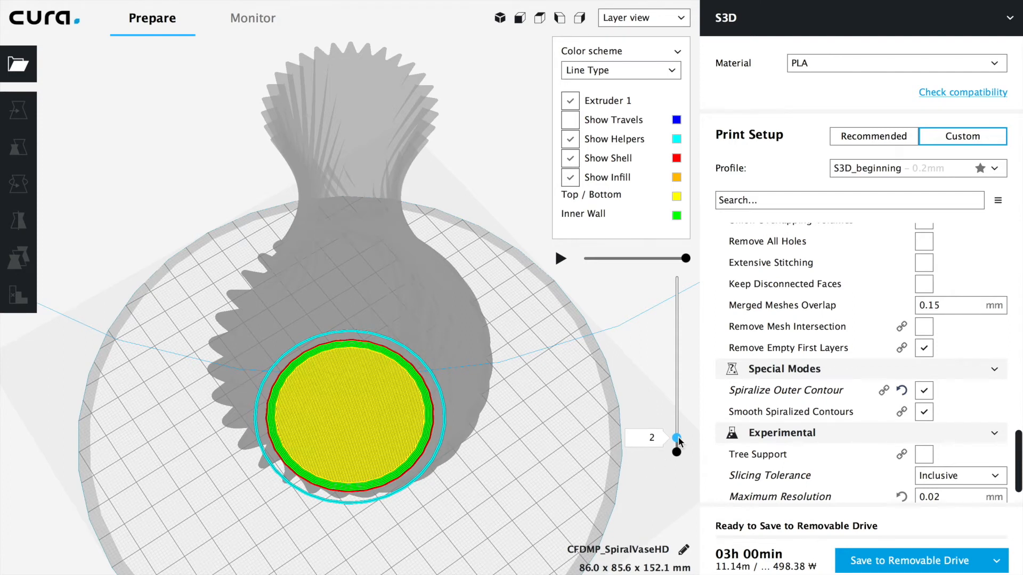
key("Up")
key("Up")
key("Up")
left_click(582, 379)
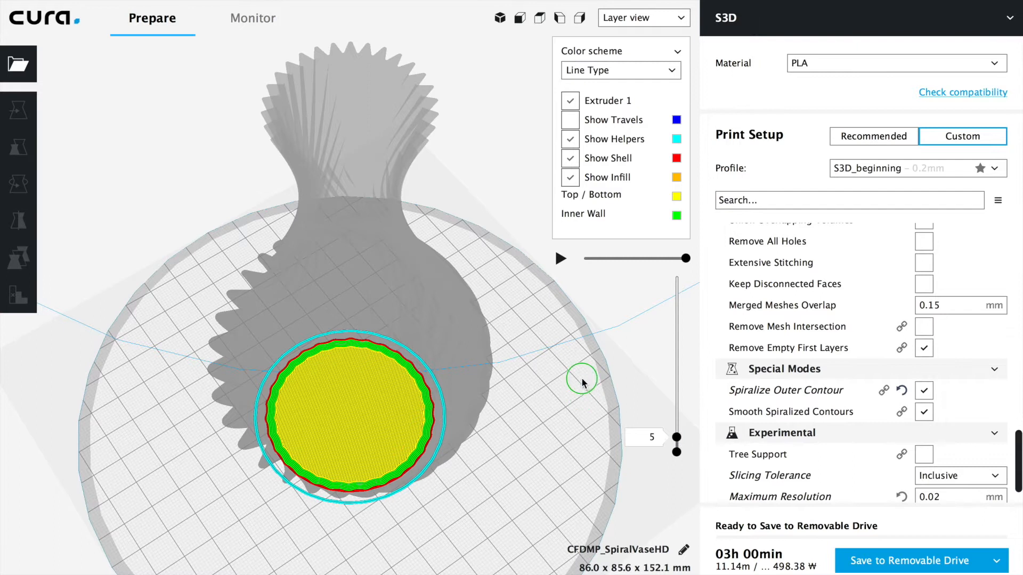
- Advance the layer preview to layer 112 to examine the vase's outer wall rising above the base
right_click_drag(582, 379, 582, 366)
left_click(676, 436)
key("Up")
key("Up")
key("Up")
key("Up")
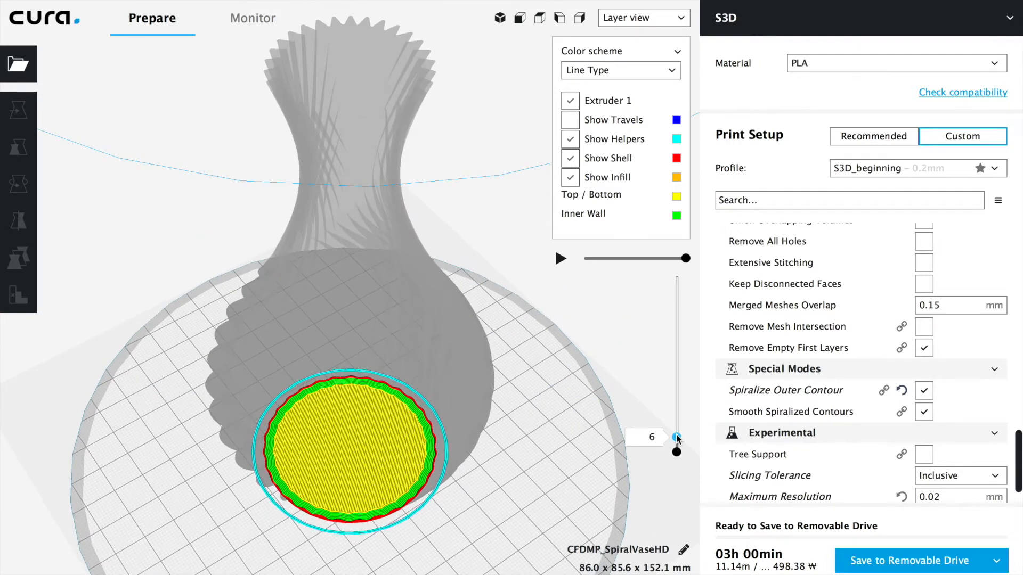
key("Up")
key("Up")
key("Up")
key("Up")
key("Up")
key("Up")
key("Up")
key("Up")
key("Up")
key("Up")
key("Up")
key("Up")
key("Up")
key("Up")
key("Up")
key("Up")
key("Up")
key("Up")
key("Up")
key("Up")
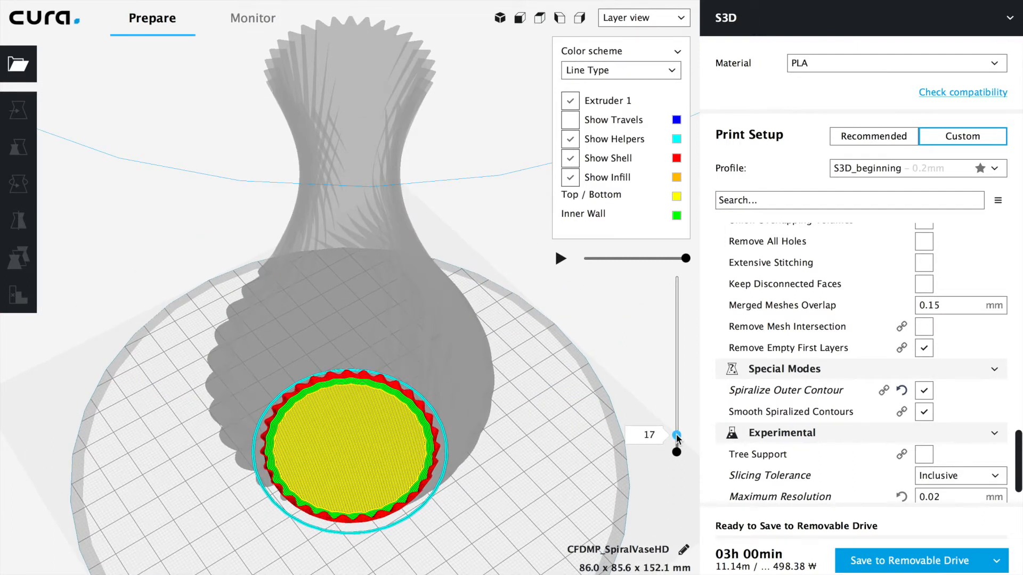
key("Up")
key("Up")
key("Up")
key("Up")
key("Up")
key("Up")
key("Up")
key("Up")
key("Up")
key("Up")
key("Up")
key("Up")
key("Up")
key("Up")
key("Up")
key("Up")
key("Up")
key("Up")
key("Up")
key("Up")
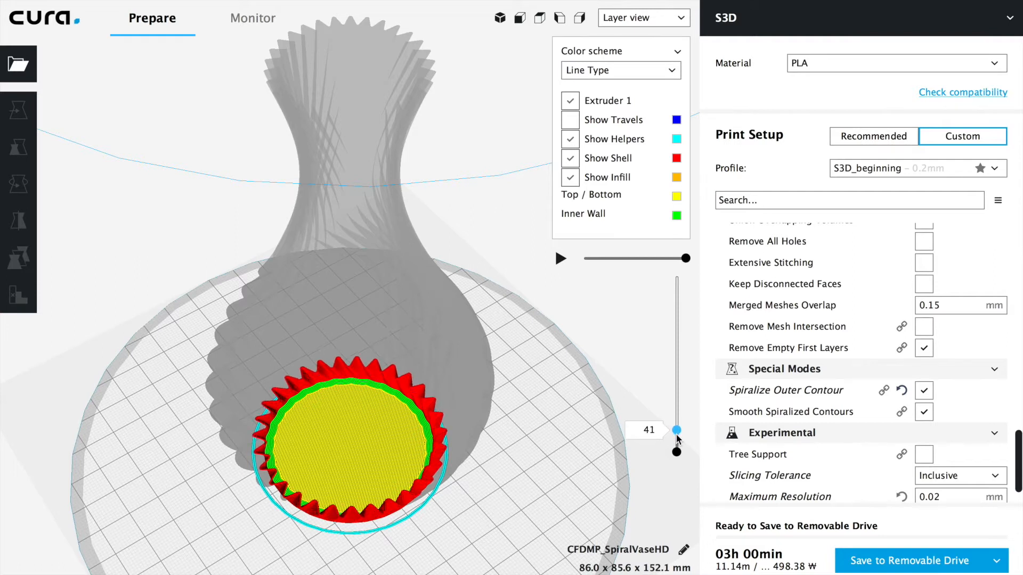
key("Up")
key("Up")
key("Up")
key("Up")
key("Up")
key("Up")
key("Up")
key("Up")
key("Up")
key("Up")
key("Up")
key("Up")
key("Up")
key("Up")
key("Up")
key("Up")
key("Up")
key("Up")
key("Up")
key("Up")
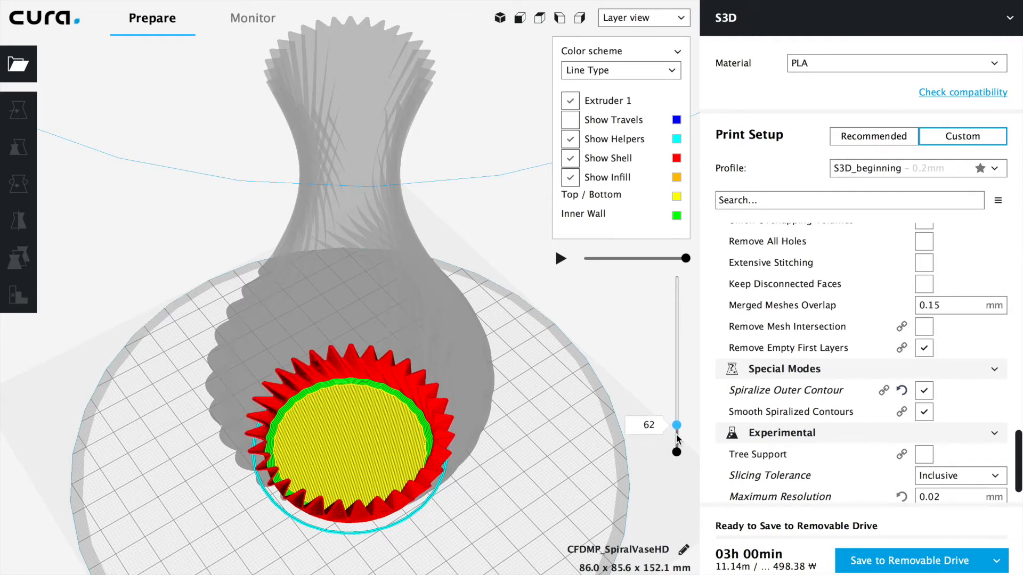
key("Up")
key("Up")
key("Up")
key("Up")
key("Up")
key("Up")
key("Up")
key("Up")
key("Up")
key("Up")
key("Up")
key("Up")
key("Up")
key("Up")
key("Up")
key("Up")
key("Up")
key("Up")
key("Up")
key("Up")
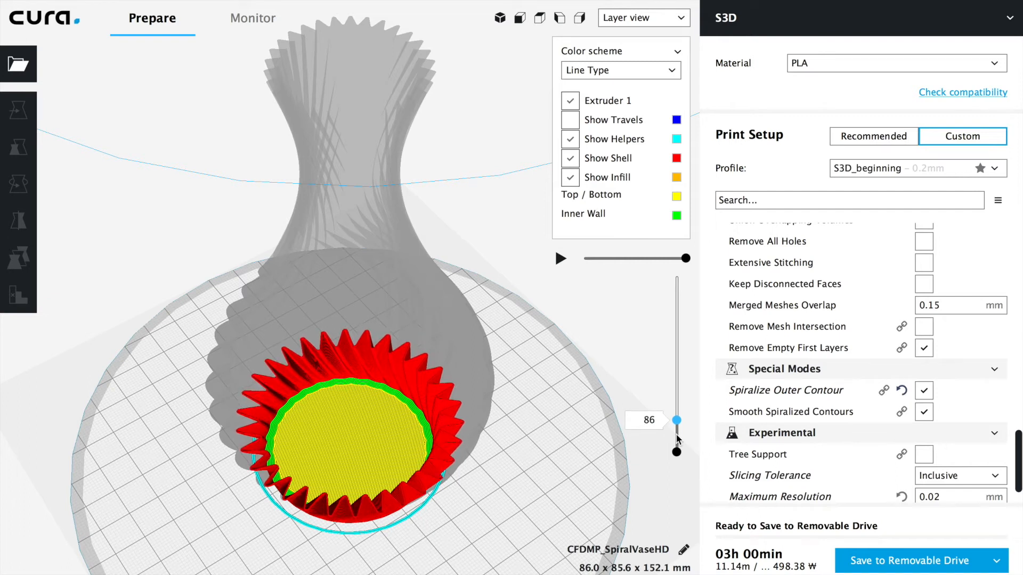
key("Up")
key("Up")
key("Up")
key("Up")
key("Up")
key("Up")
key("Up")
key("Up")
key("Up")
key("Up")
key("Up")
key("Up")
key("Up")
key("Up")
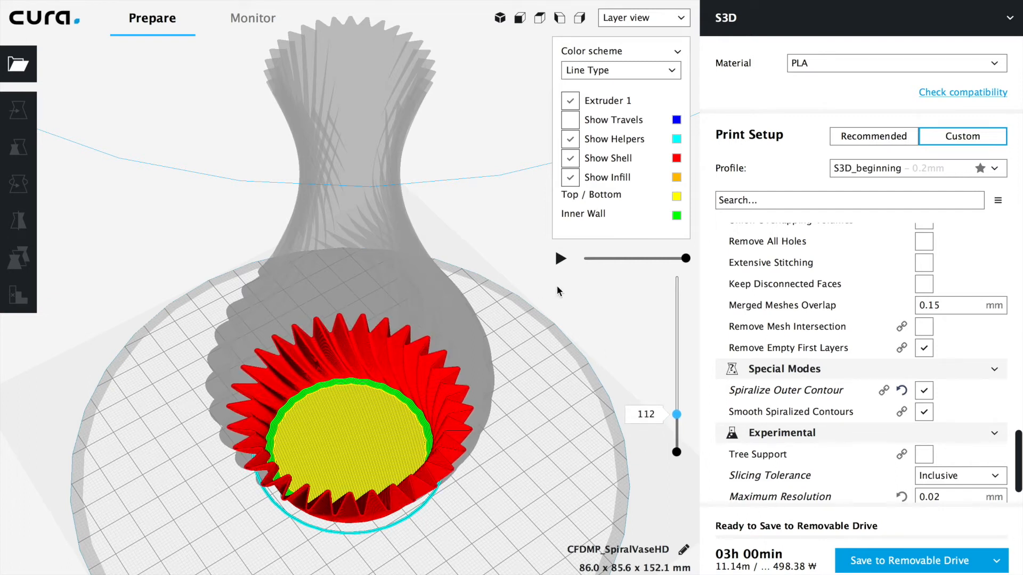
- Play the toolpath simulation of the spiralized outer wall and pause it at layer 121
left_click(560, 258)
left_click_drag(589, 259, 667, 263)
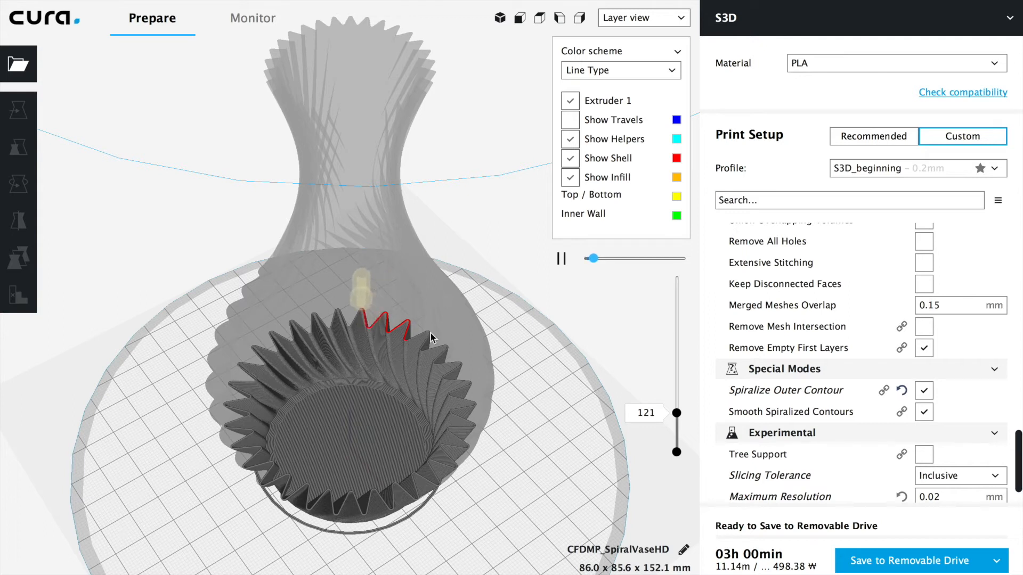
left_click(561, 258)
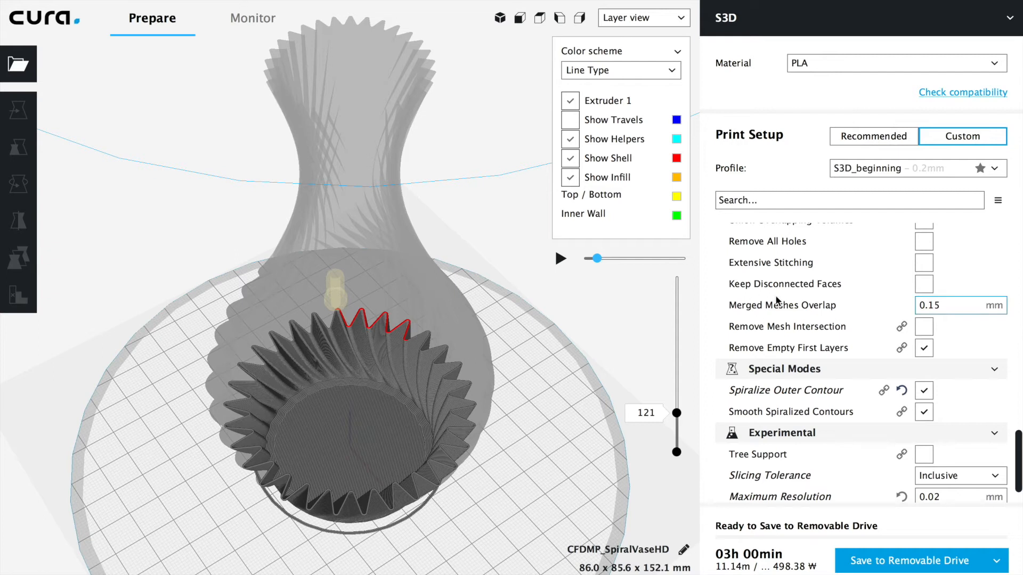
- Go back to the Quality and Shell settings and view the paused vase preview from a lower angle
scroll(773, 299, "up", 15)
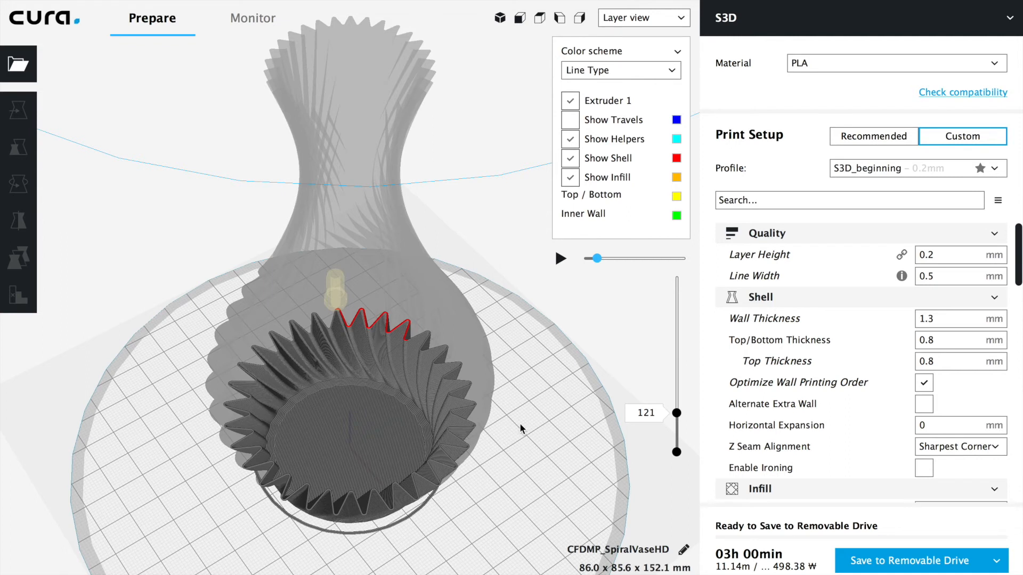
mouse_move(530, 405)
right_mouse_down()
mouse_move(555, 338)
mouse_move(554, 267)
mouse_move(523, 454)
mouse_move(521, 392)
right_mouse_up()
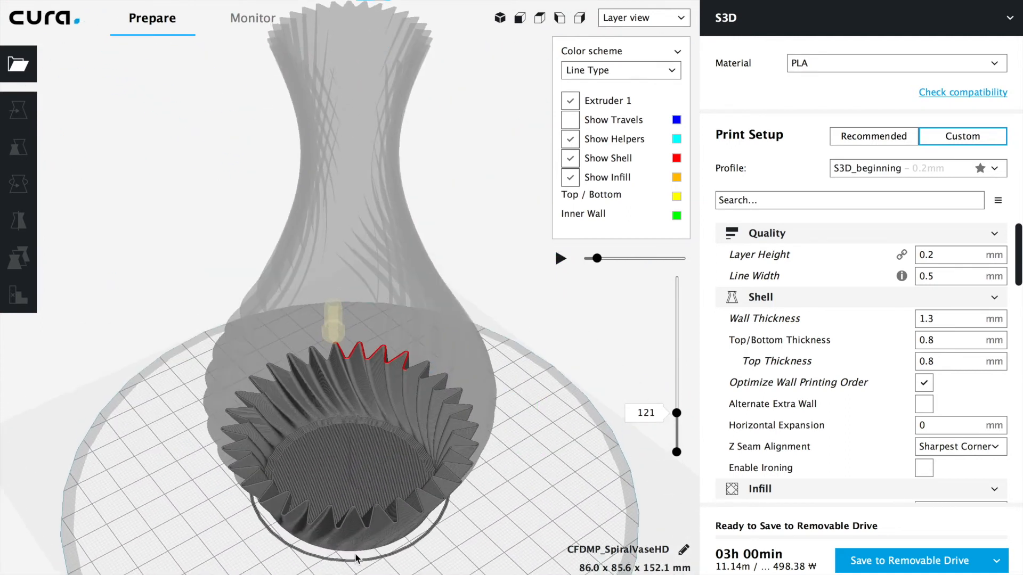
mouse_move(533, 473)
right_mouse_down()
mouse_move(533, 451)
mouse_move(519, 463)
right_mouse_up()
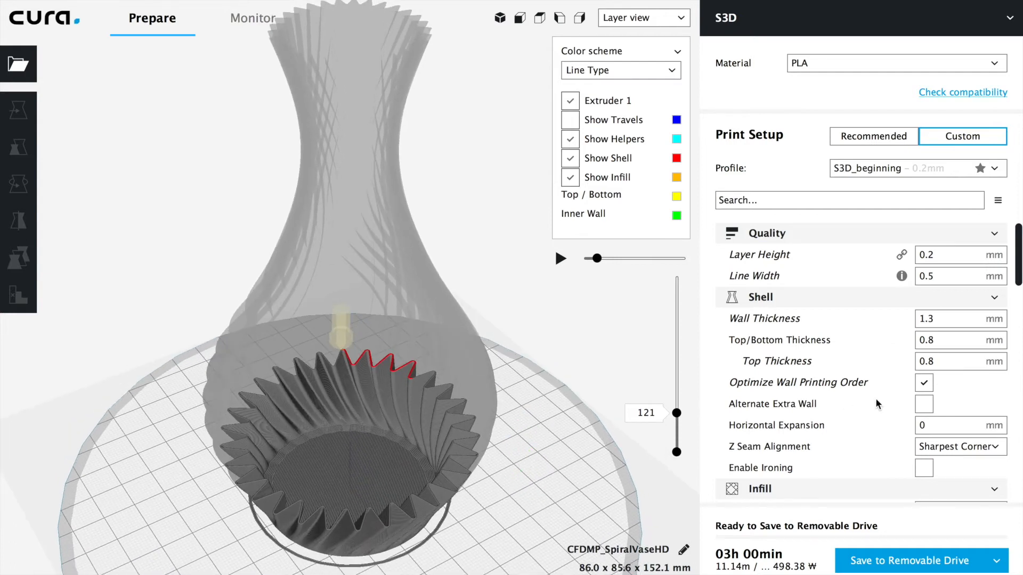